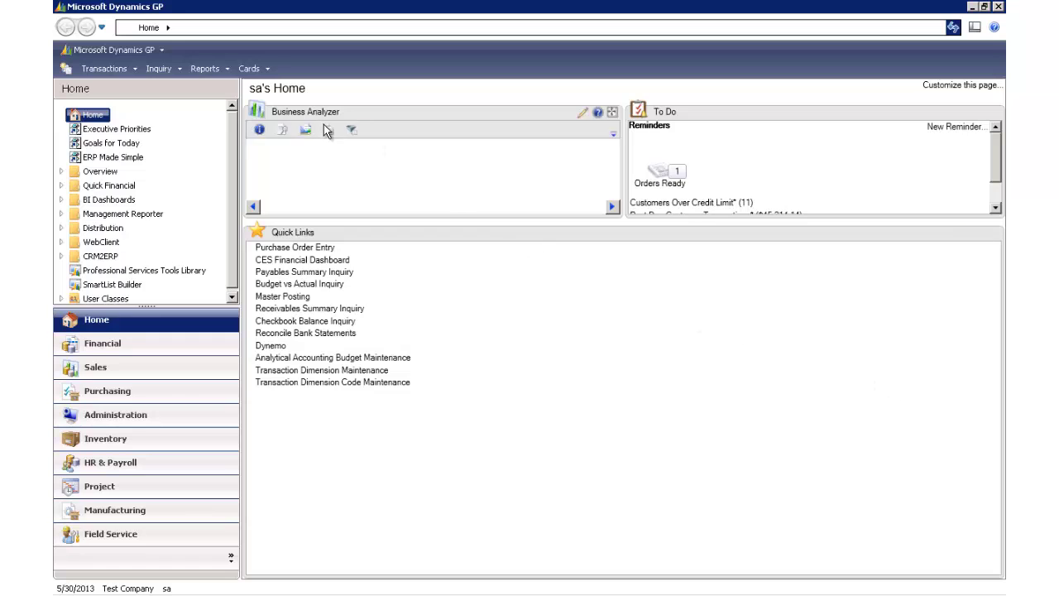
Open Batch Recovery from Tools > Routines, close it, then reopen it from Administration to show FATRX00000002
{"action": "left_click", "coordinate": [142, 50]}
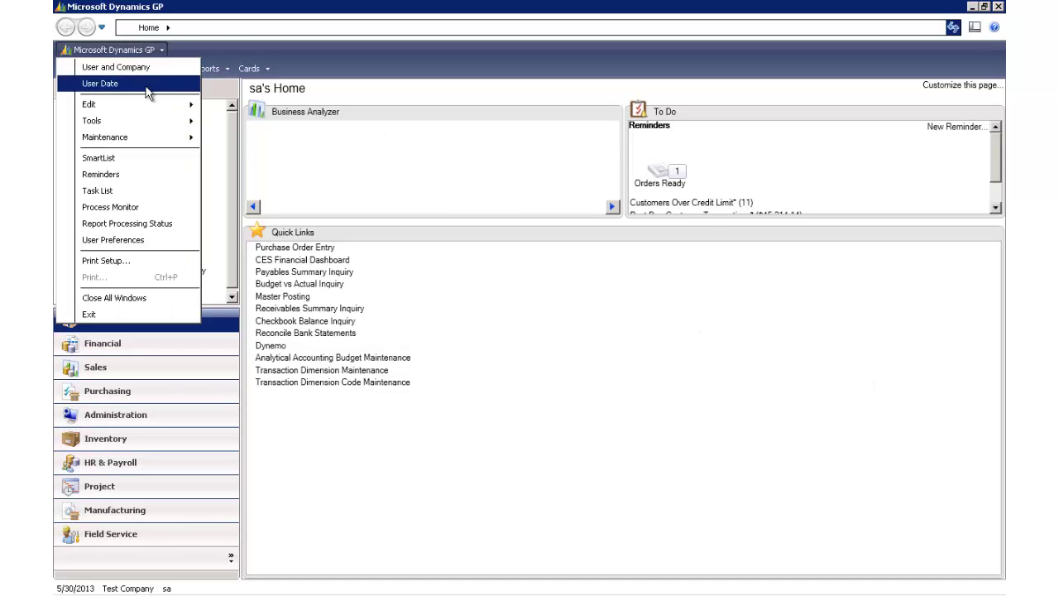
{"action": "mouse_move", "coordinate": [164, 120]}
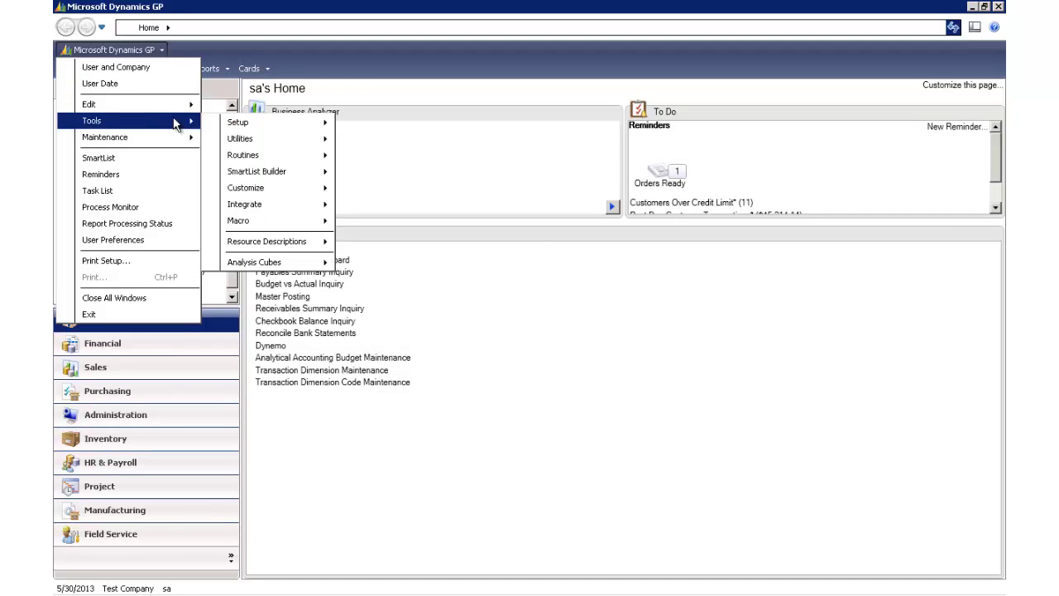
{"action": "mouse_move", "coordinate": [266, 158]}
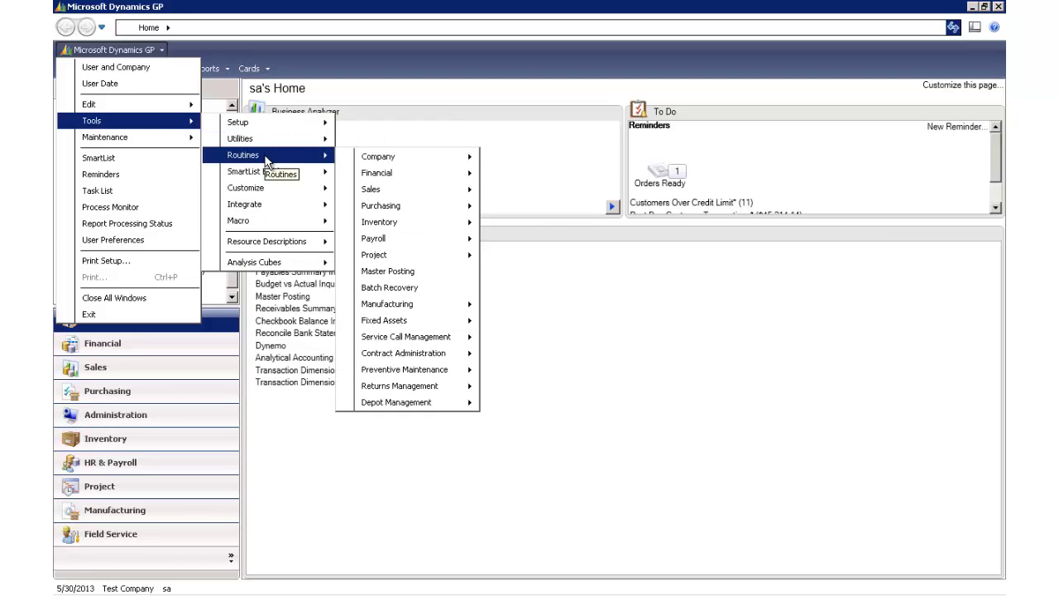
{"action": "left_click", "coordinate": [400, 289]}
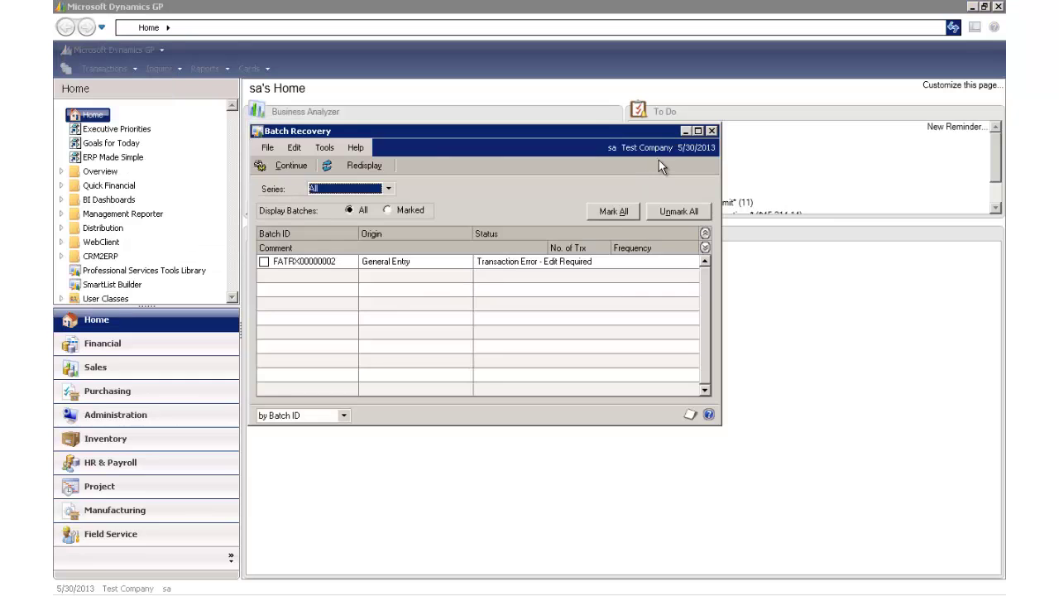
{"action": "left_click", "coordinate": [712, 131]}
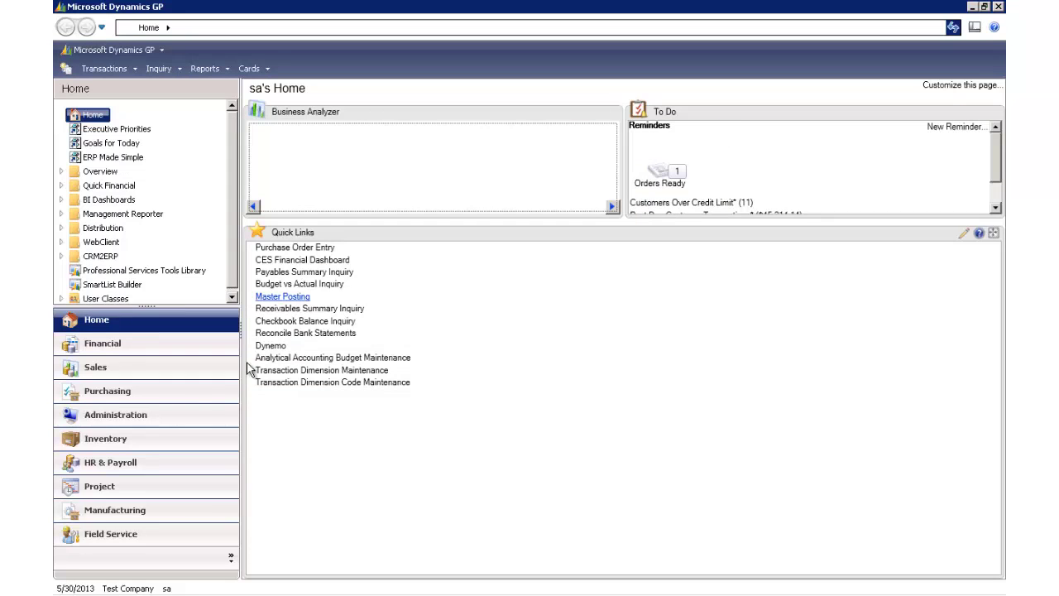
{"action": "left_click", "coordinate": [204, 417]}
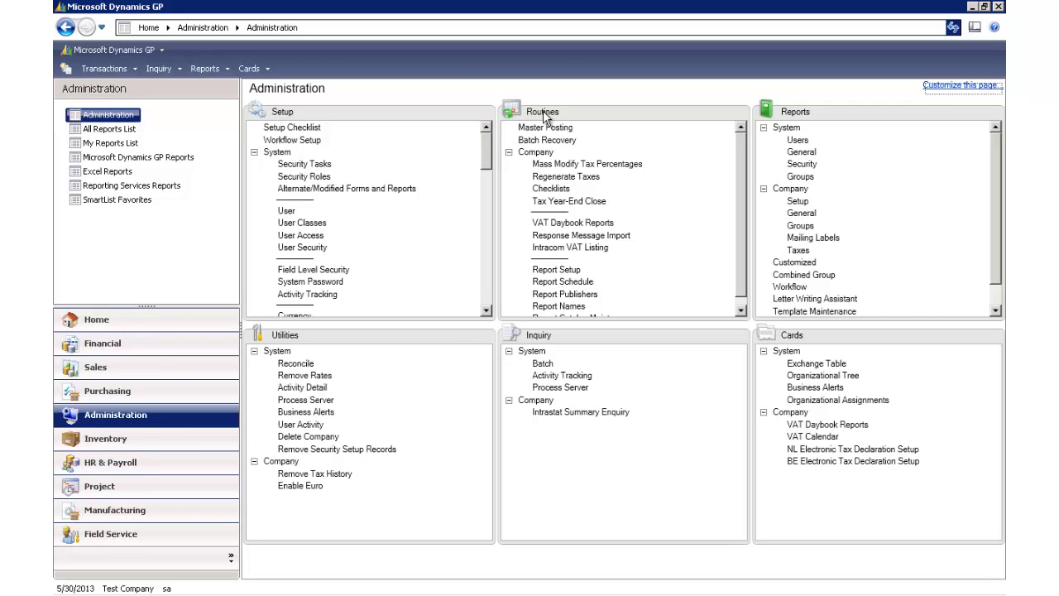
{"action": "left_click", "coordinate": [547, 140]}
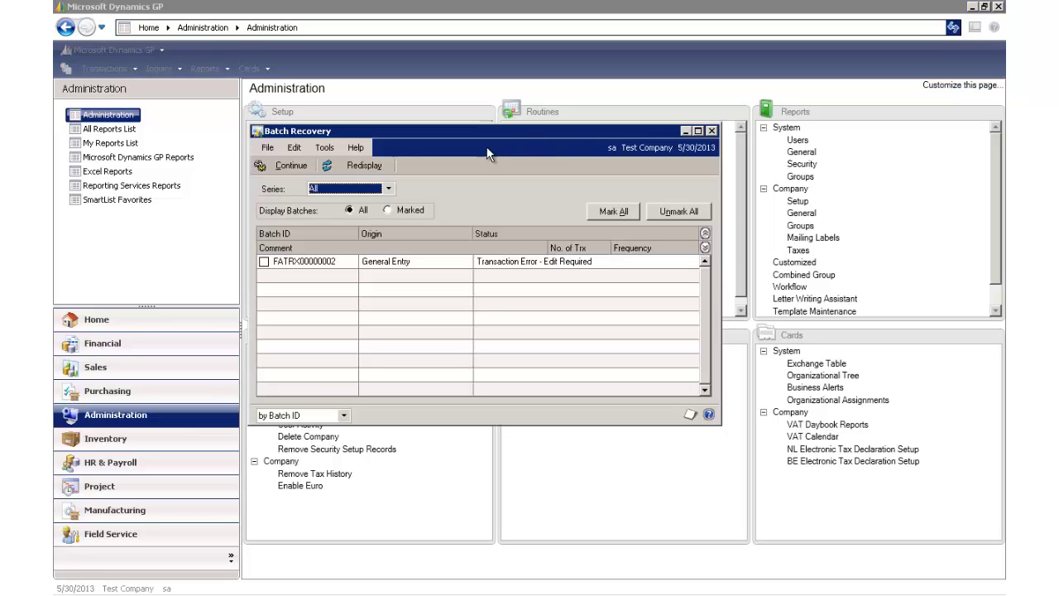
{"action": "left_click", "coordinate": [389, 190]}
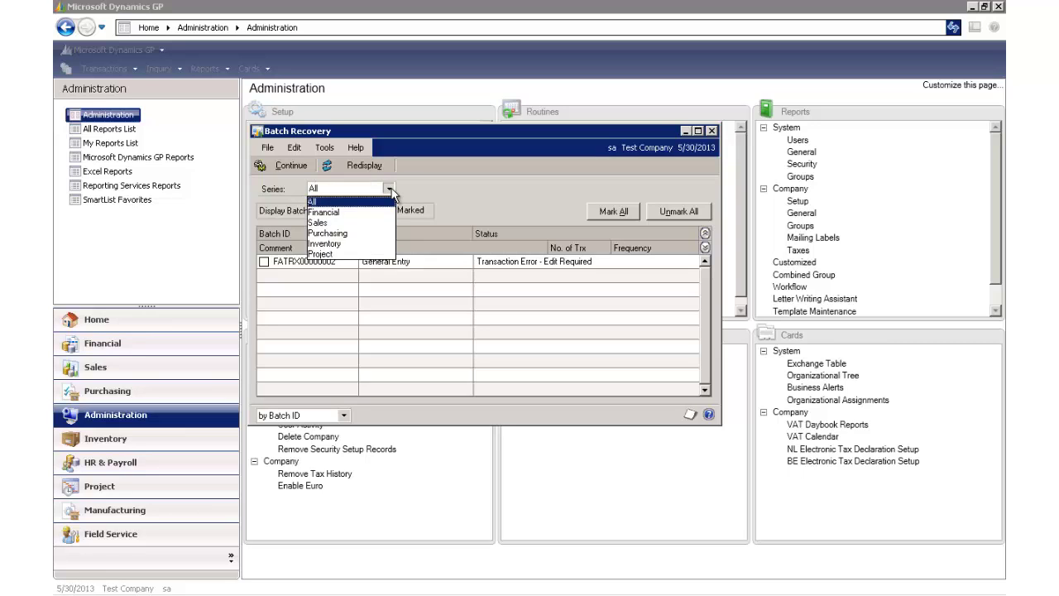
{"action": "left_click", "coordinate": [390, 190]}
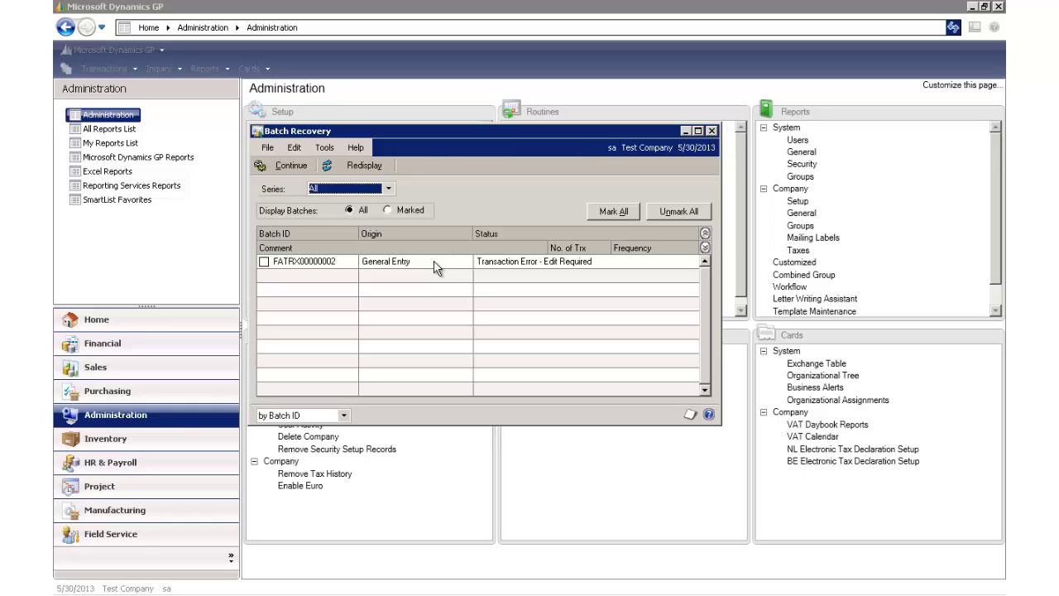
Mark batch FATRX00000002, run recovery on it, and close Batch Recovery
{"action": "left_click", "coordinate": [264, 262]}
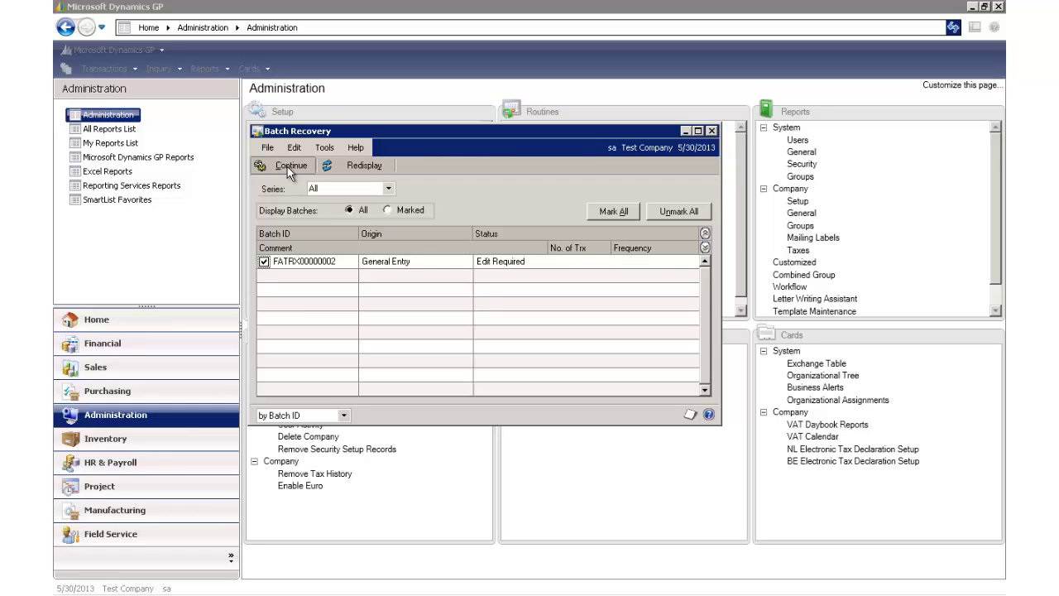
{"action": "left_click", "coordinate": [289, 166]}
{"action": "left_click", "coordinate": [291, 165]}
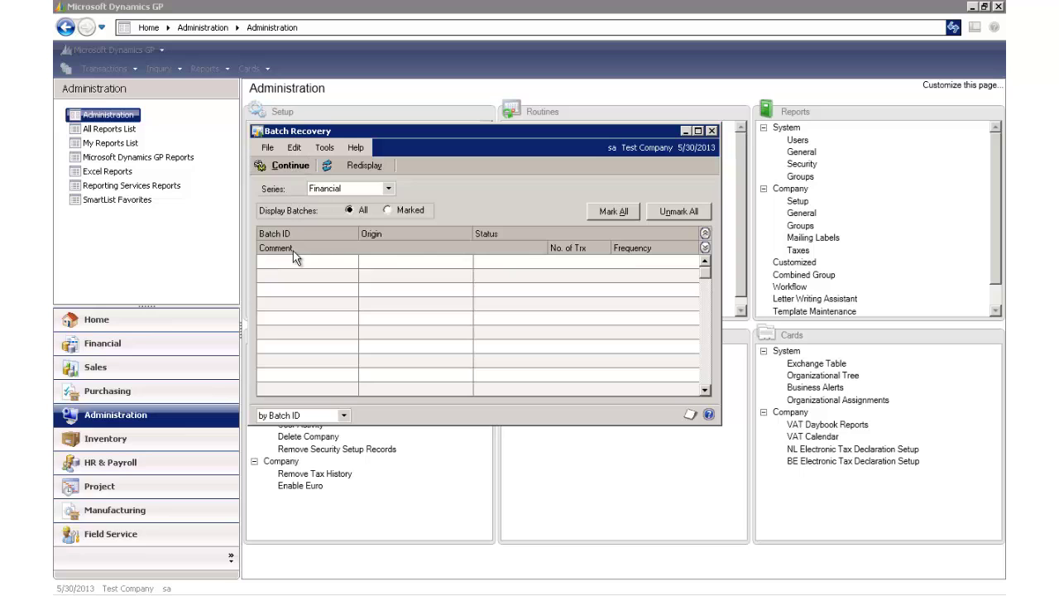
{"action": "left_click", "coordinate": [711, 130]}
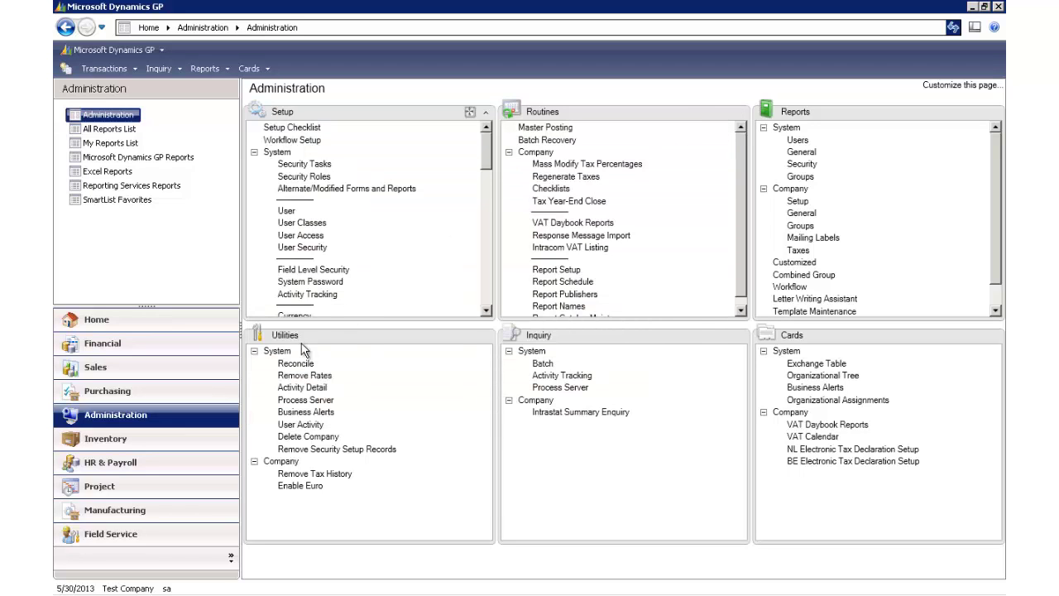
Load batch FATRX00000002 into Financial Batch Entry through the Batch ID lookup
{"action": "left_click", "coordinate": [216, 344]}
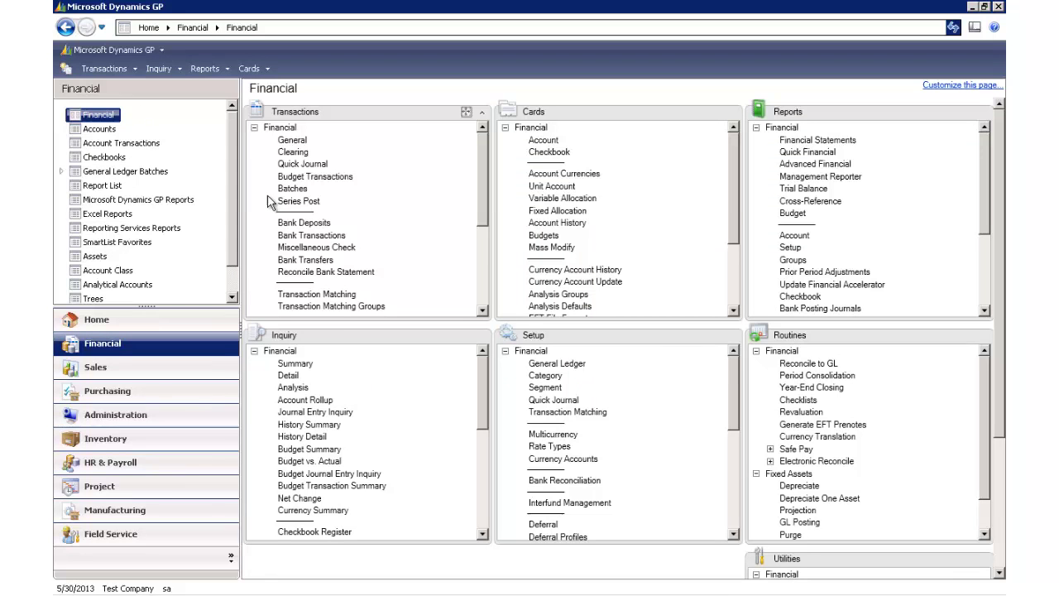
{"action": "left_click", "coordinate": [290, 189]}
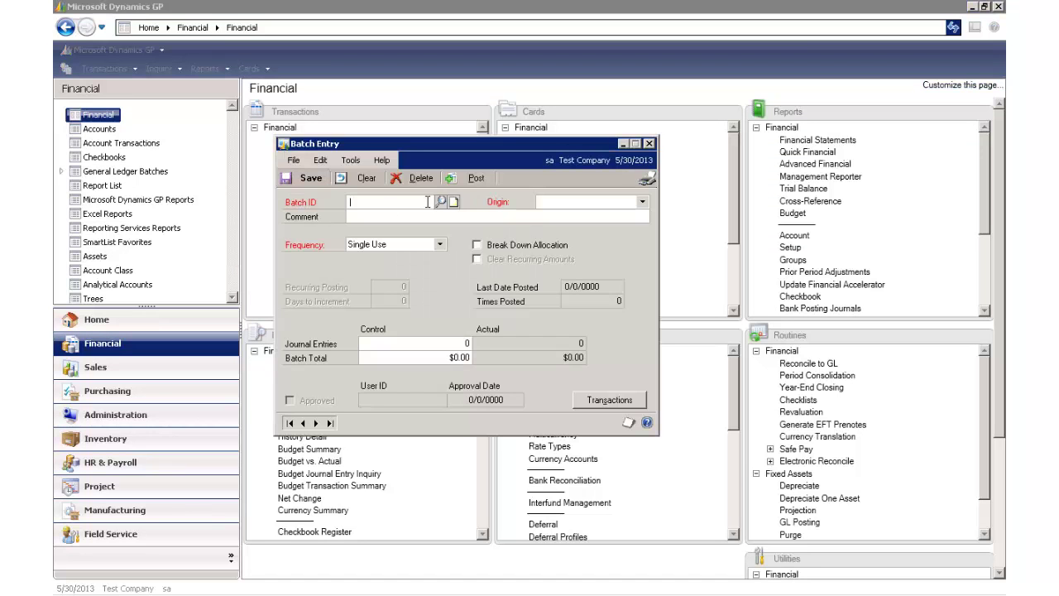
{"action": "left_click", "coordinate": [441, 203]}
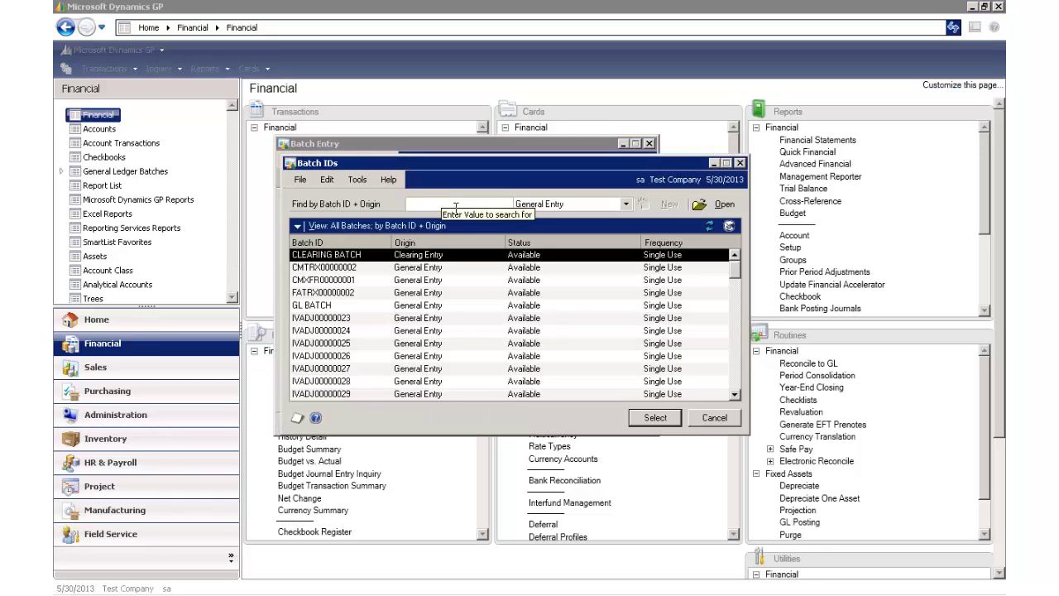
{"action": "left_click", "coordinate": [360, 293]}
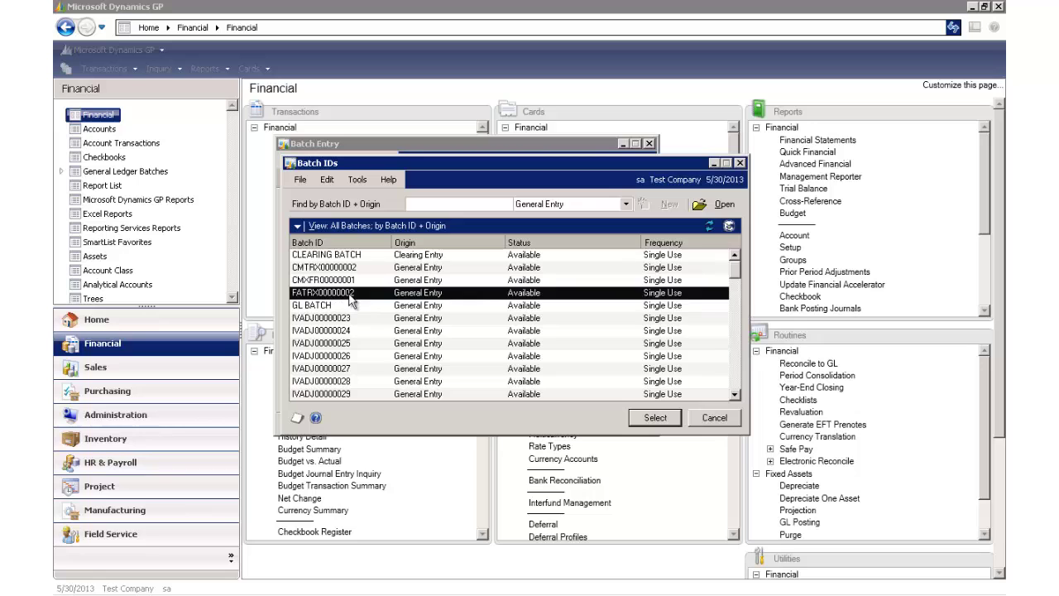
{"action": "left_click", "coordinate": [637, 421]}
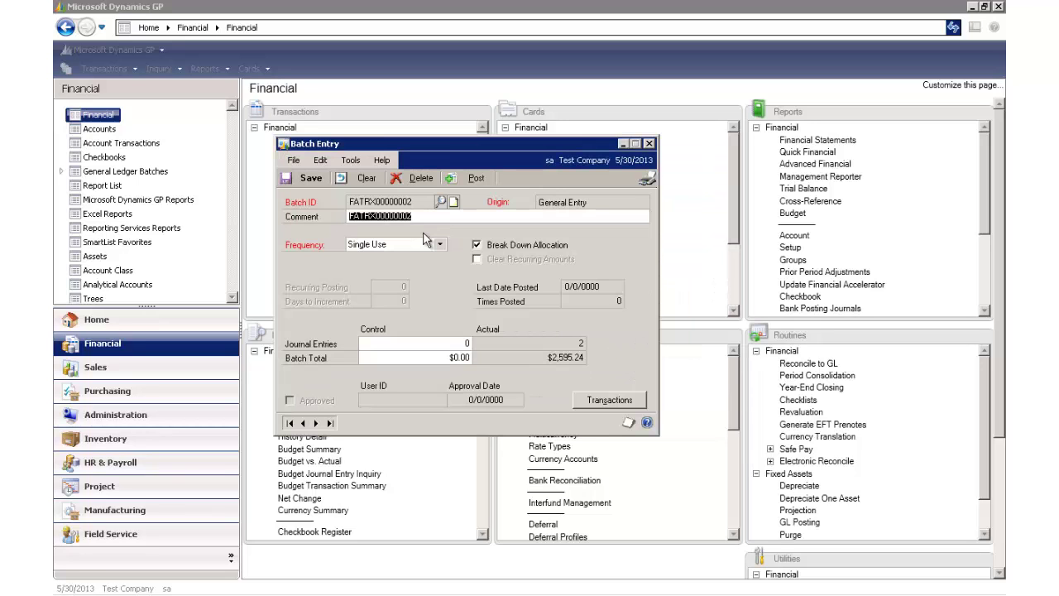
Print the FATRX00000002 edit list to screen, maximize it, and locate journal entry 3,555
{"action": "left_click", "coordinate": [645, 182]}
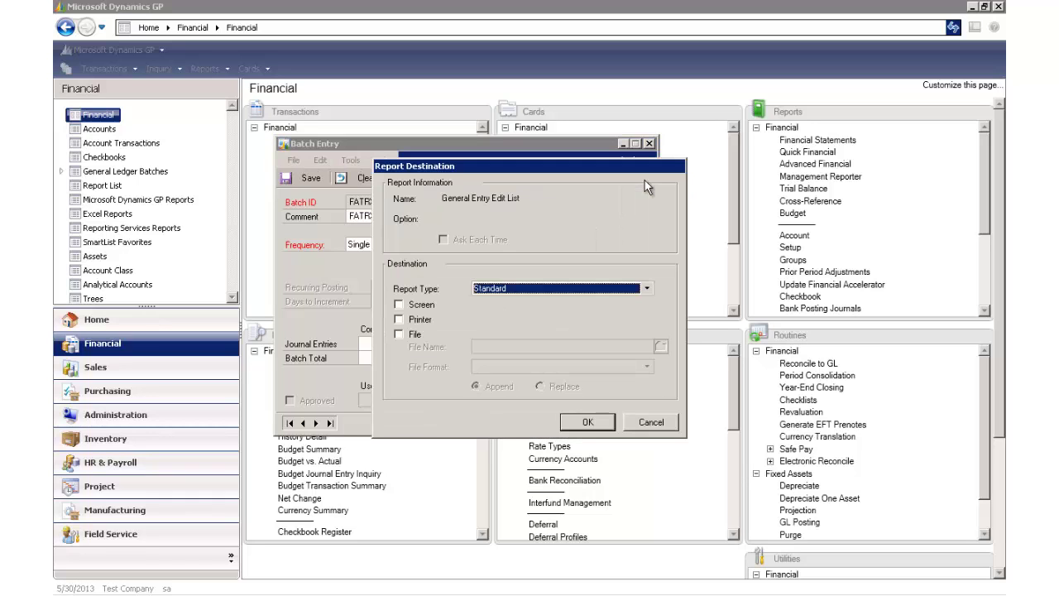
{"action": "left_click", "coordinate": [418, 306]}
{"action": "left_click", "coordinate": [587, 422]}
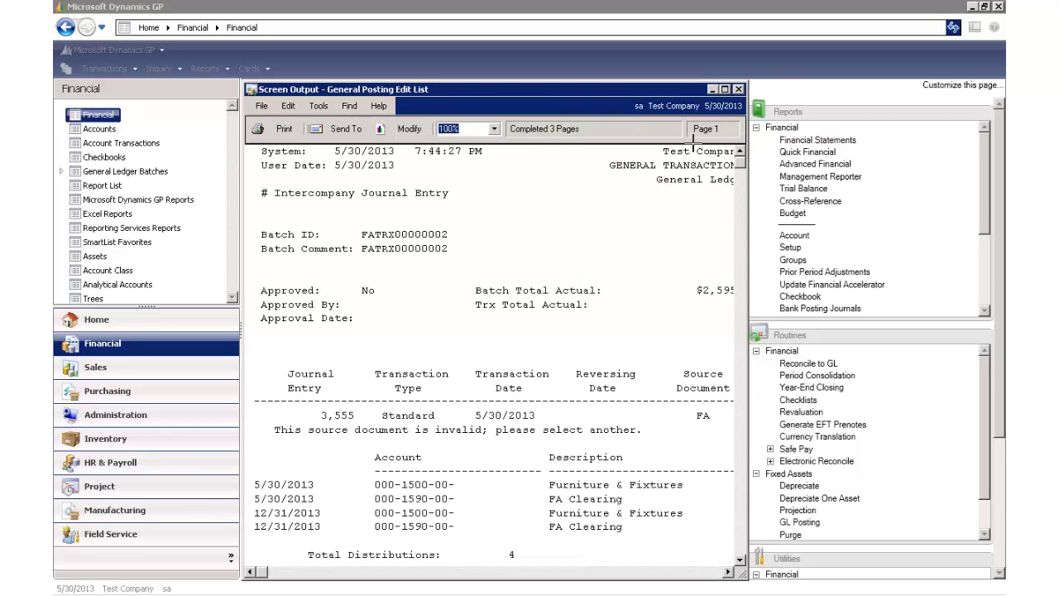
{"action": "left_click", "coordinate": [724, 88]}
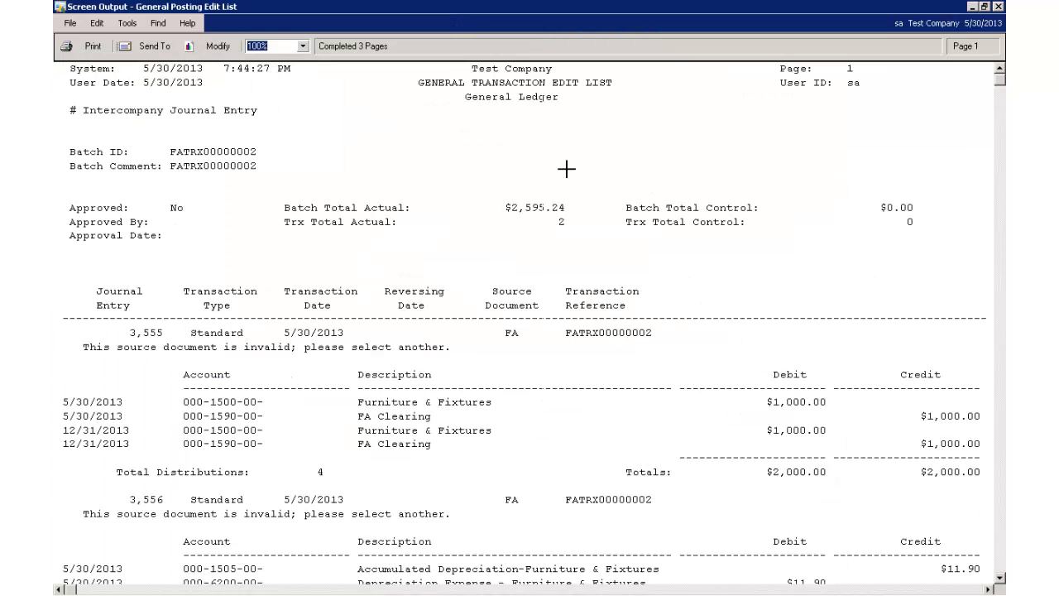
{"action": "scroll", "coordinate": [443, 265], "scroll_direction": "down", "scroll_amount": 1}
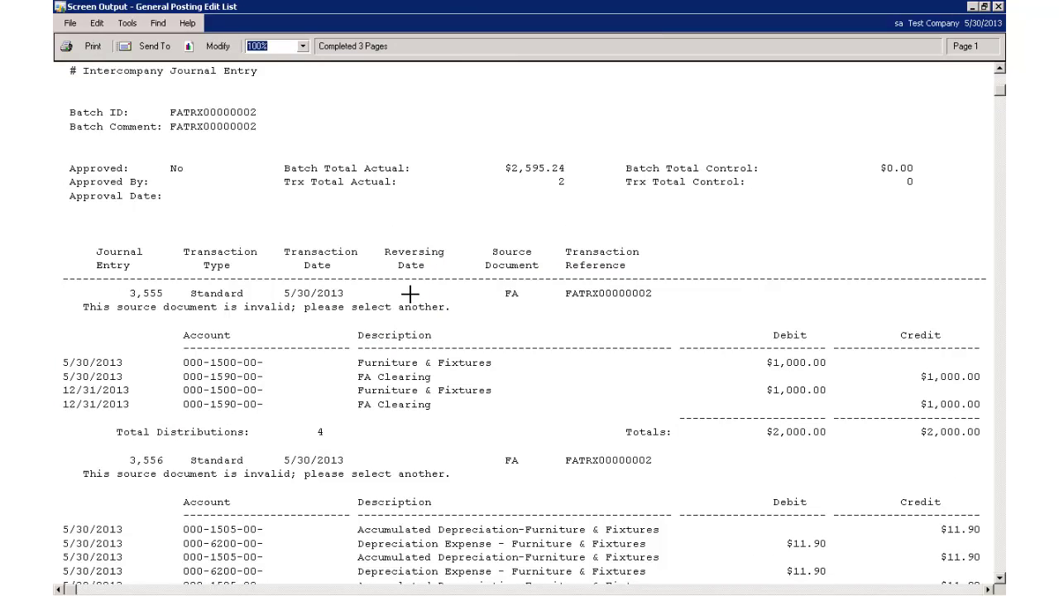
{"action": "scroll", "coordinate": [410, 293], "scroll_direction": "down", "scroll_amount": 1}
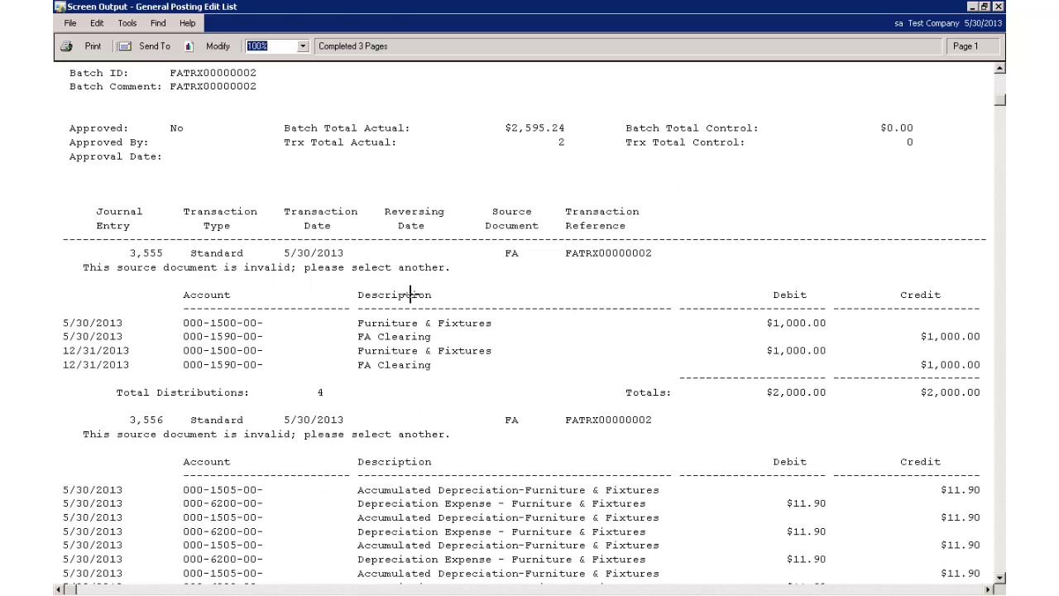
{"action": "left_click", "coordinate": [376, 267]}
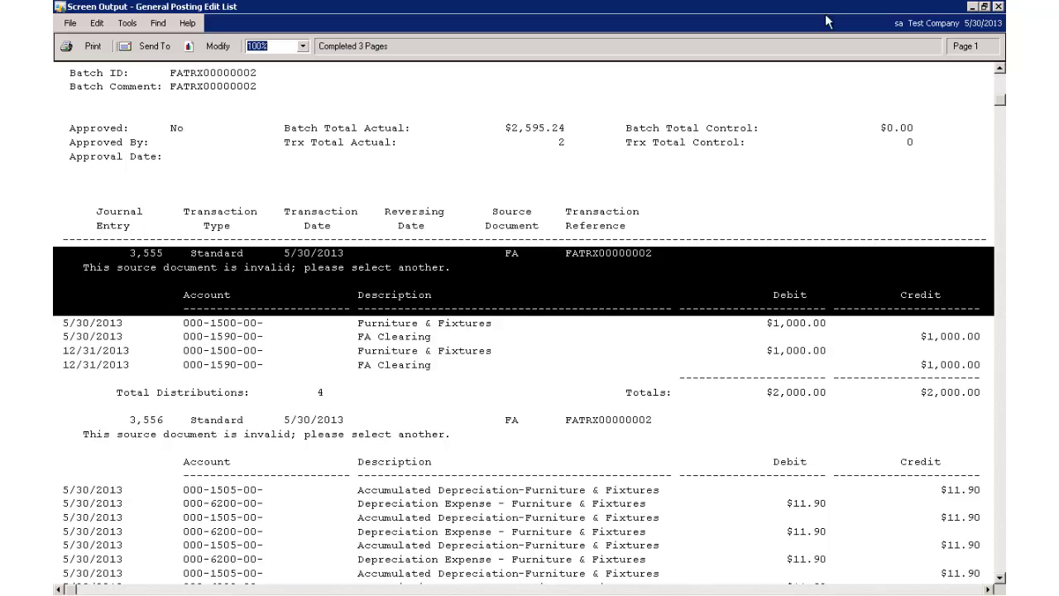
Close the edit list report and open the batch's journal entries
{"action": "left_click", "coordinate": [984, 6]}
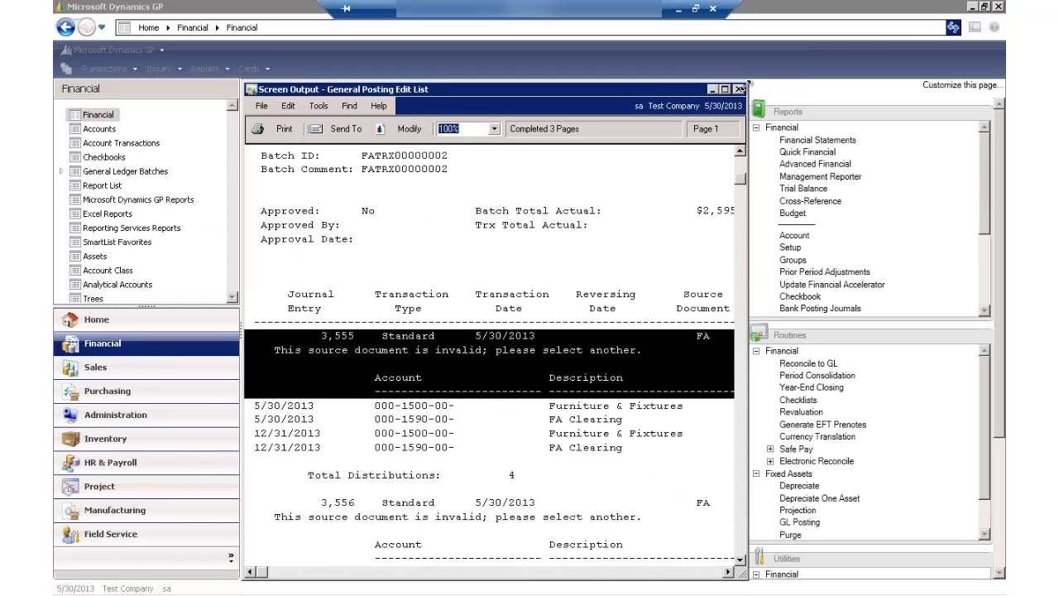
{"action": "left_click", "coordinate": [739, 89]}
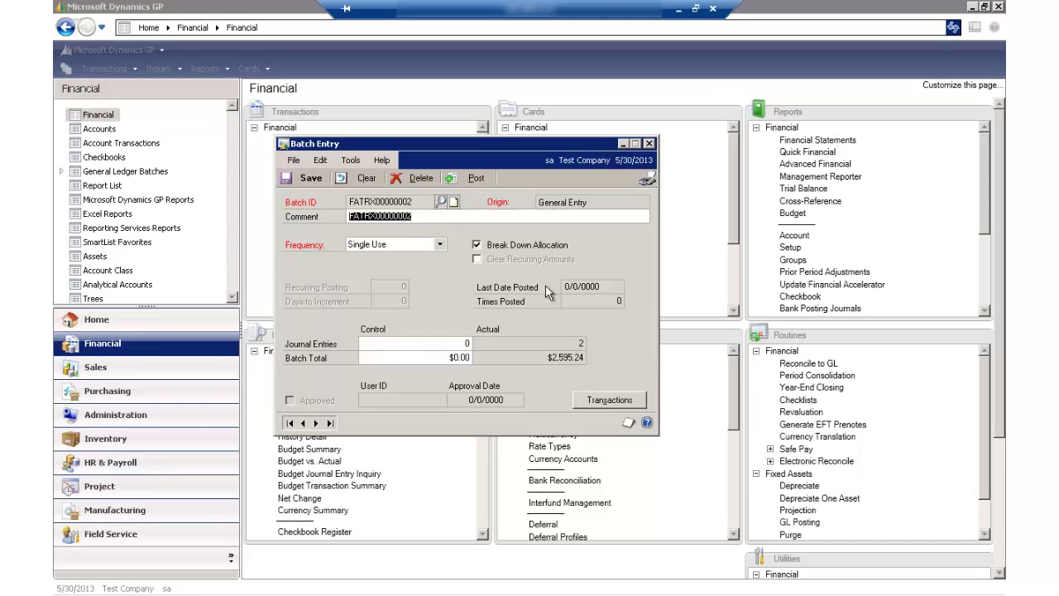
{"action": "left_click", "coordinate": [599, 403]}
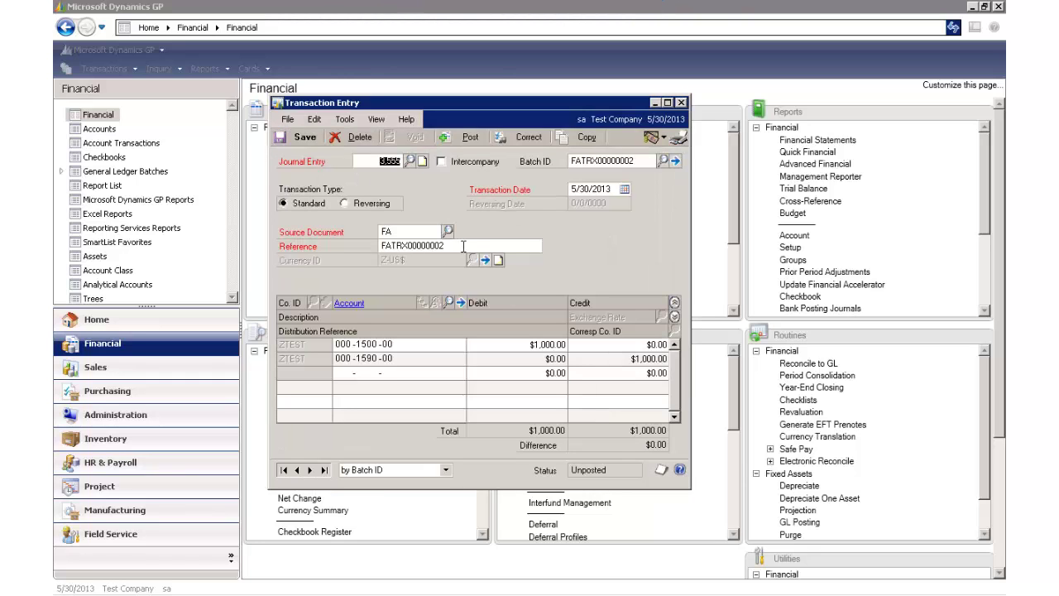
View the available source document codes for entry 3,555's invalid FA value
{"action": "left_click", "coordinate": [421, 231]}
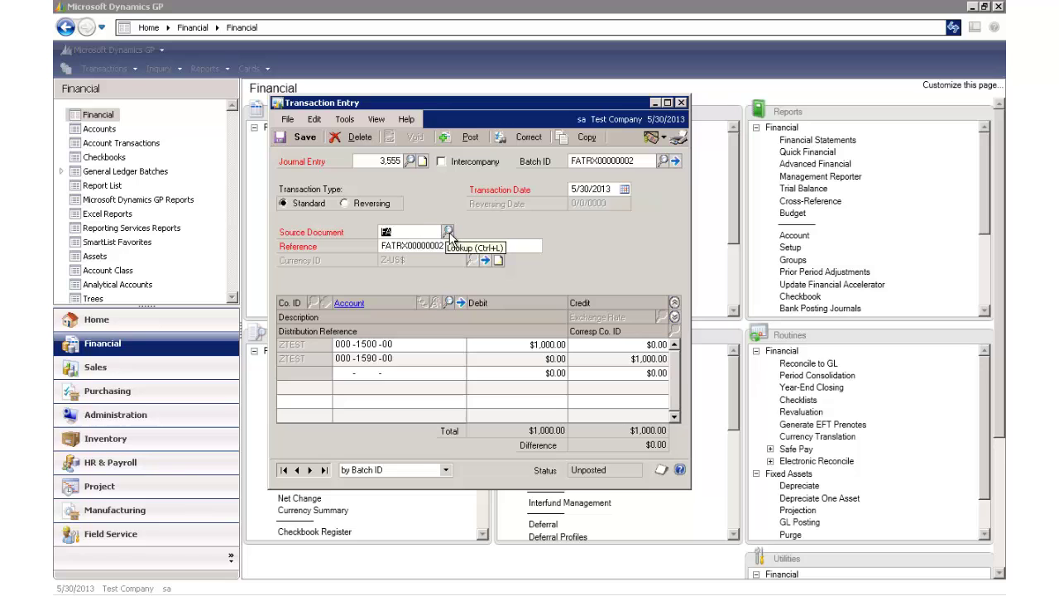
{"action": "left_click", "coordinate": [447, 232]}
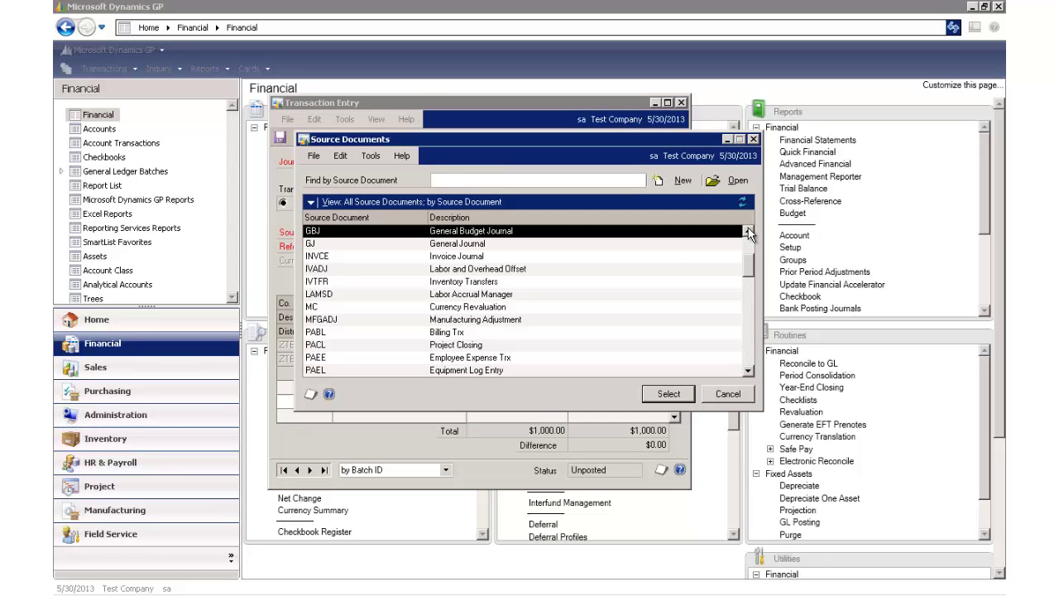
{"action": "left_click", "coordinate": [748, 233]}
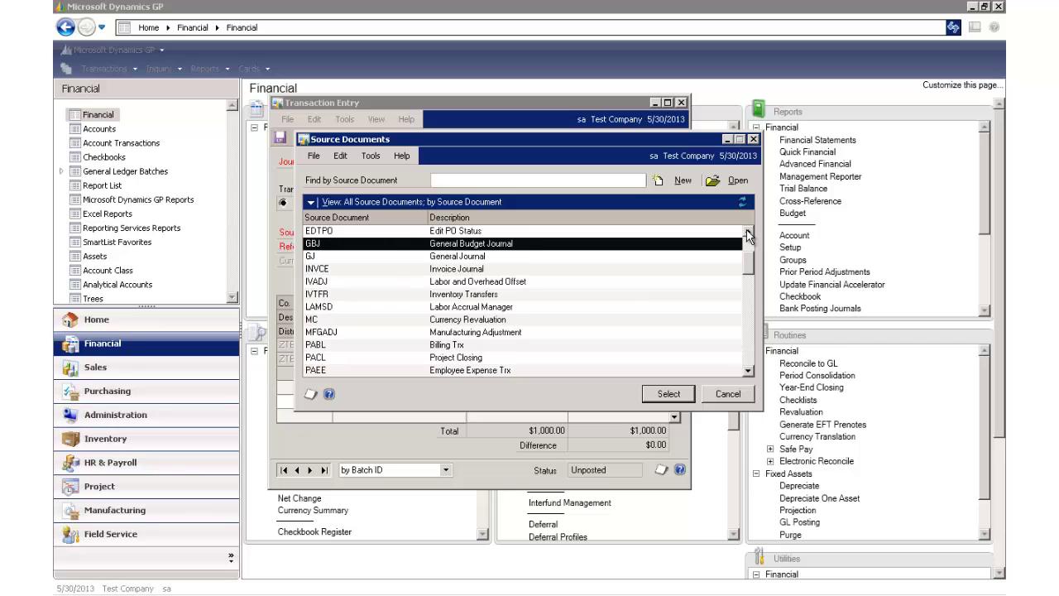
{"action": "left_click", "coordinate": [747, 233]}
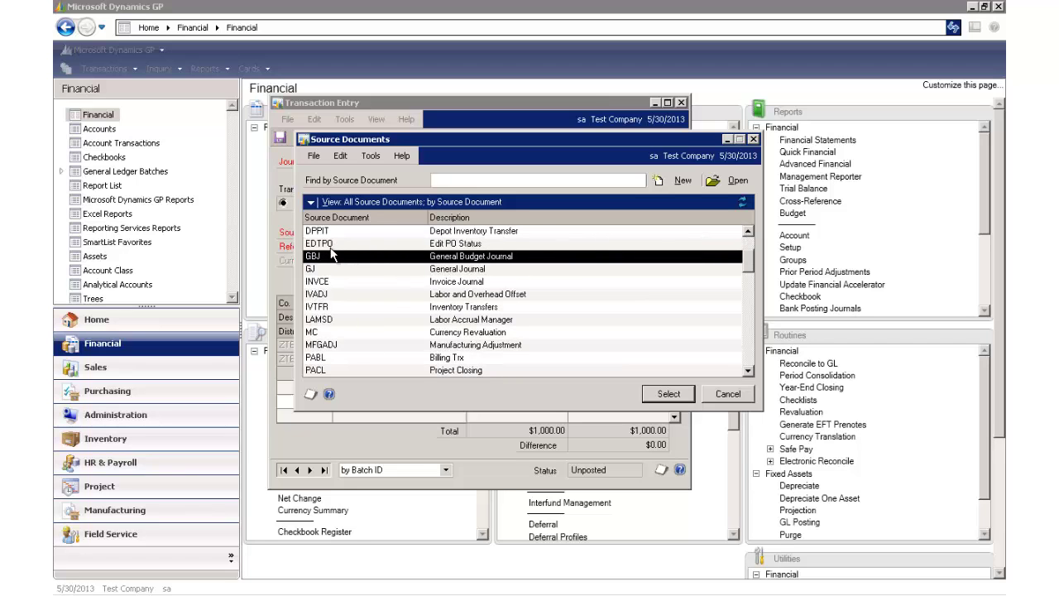
{"action": "left_click_drag", "start_coordinate": [397, 146], "coordinate": [542, 151]}
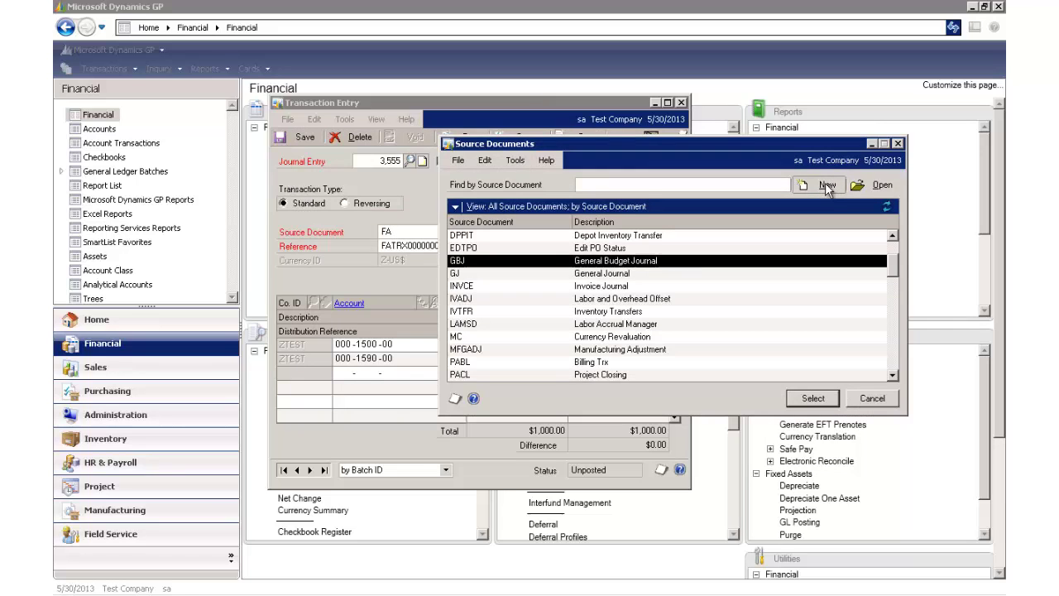
Create source document FA described as 'Fixed Assets Posting', save it, and close setup
{"action": "left_click", "coordinate": [828, 187]}
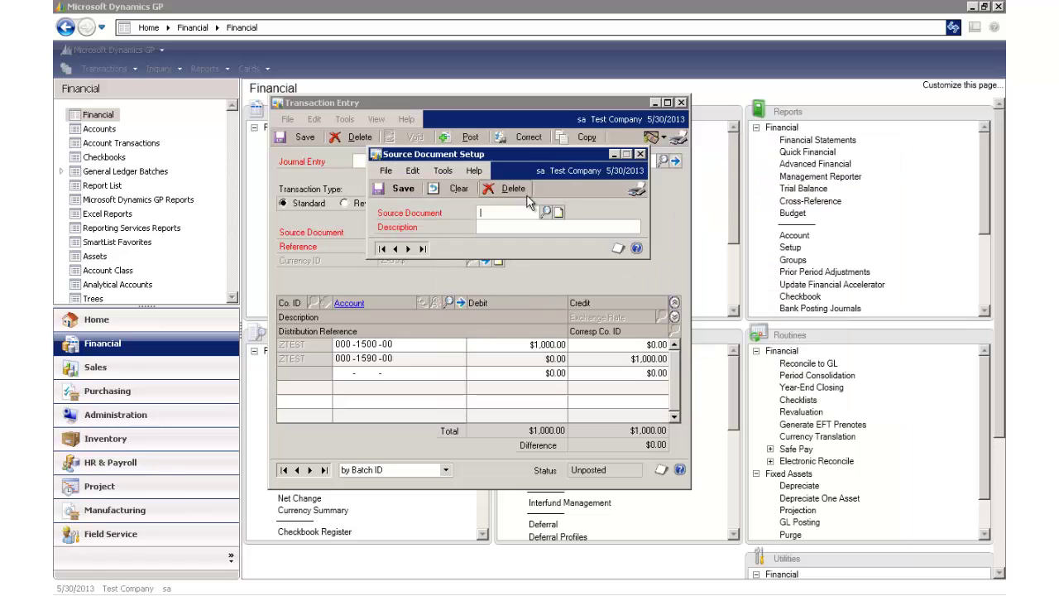
{"action": "type", "text": "FA"}
{"action": "key", "text": "Tab"}
{"action": "type", "text": "F"}
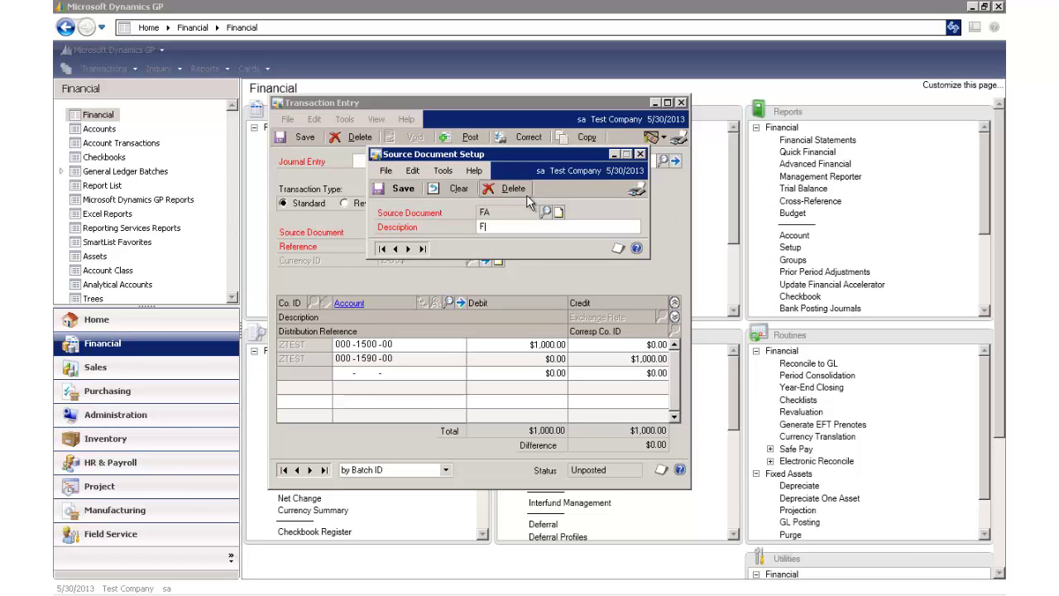
{"action": "type", "text": "ixed"}
{"action": "type", "text": "osting"}
{"action": "left_click", "coordinate": [407, 187]}
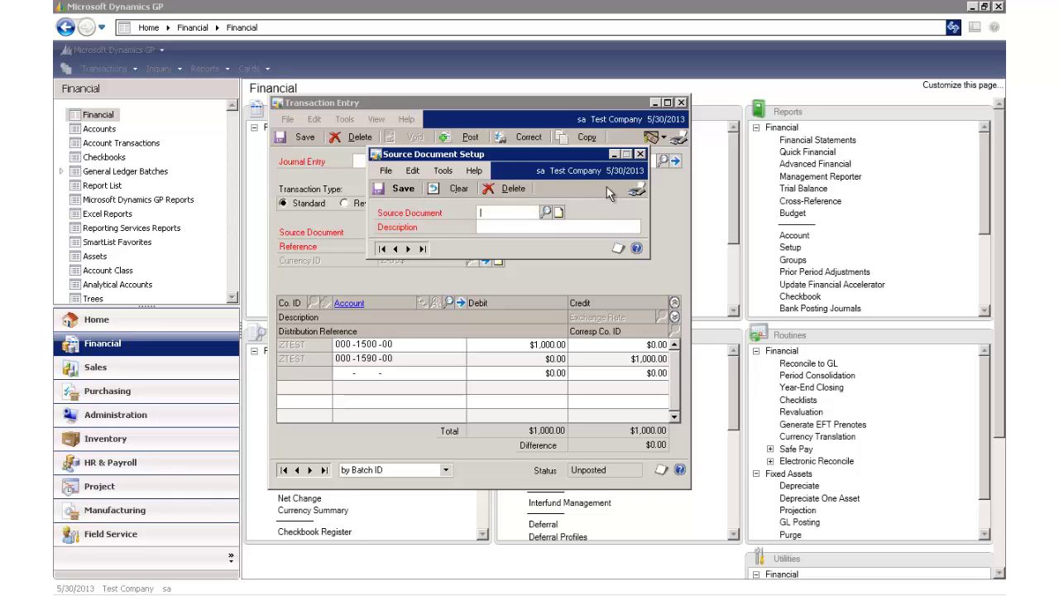
{"action": "left_click", "coordinate": [639, 154]}
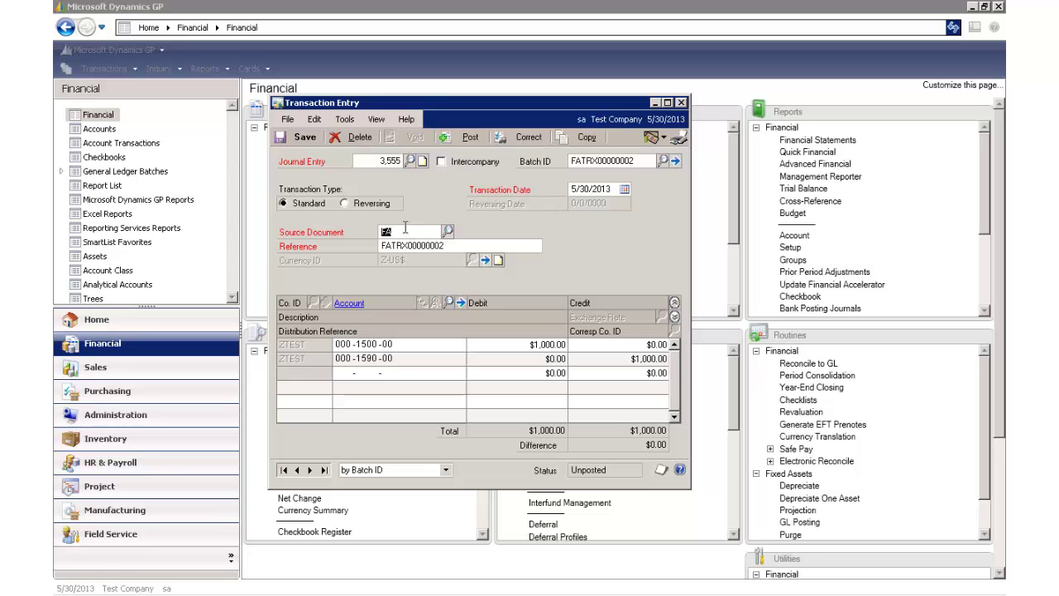
Save journal entry 3,555 and reload batch FATRX00000002 in Batch Entry
{"action": "left_click", "coordinate": [305, 136]}
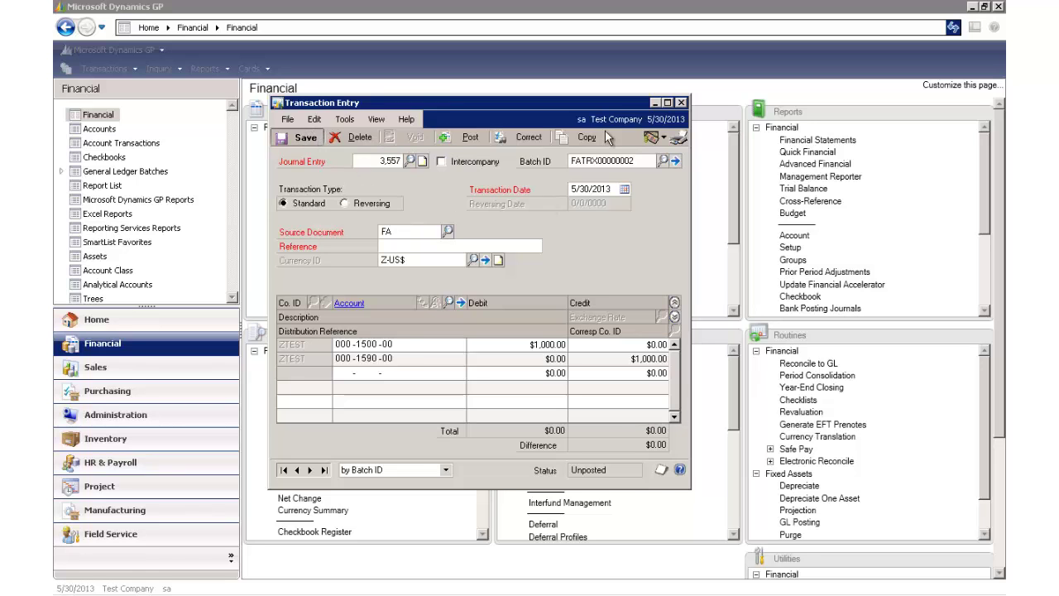
{"action": "left_click", "coordinate": [681, 102]}
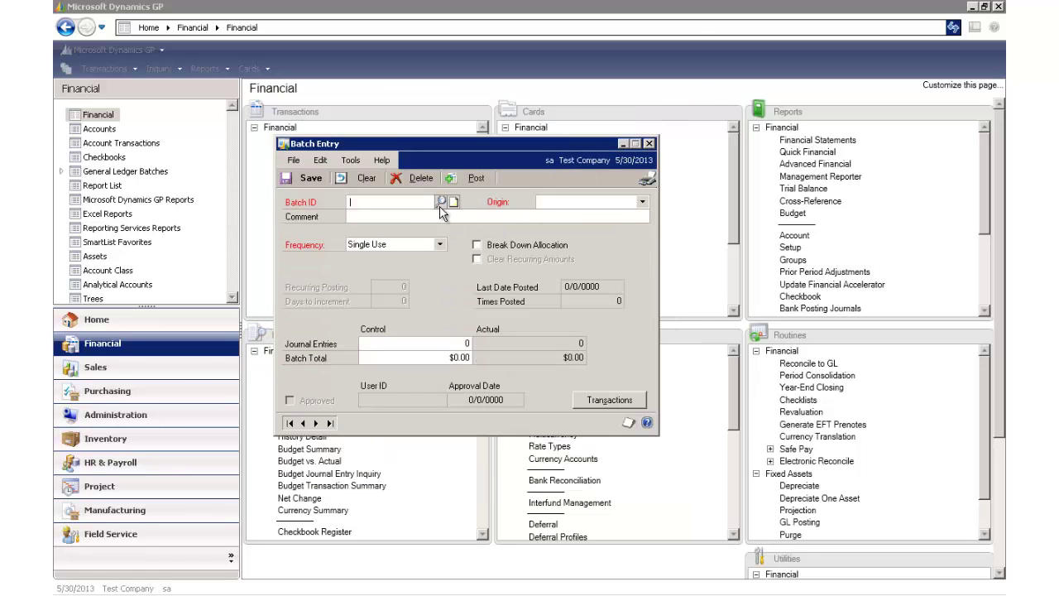
{"action": "left_click", "coordinate": [441, 201]}
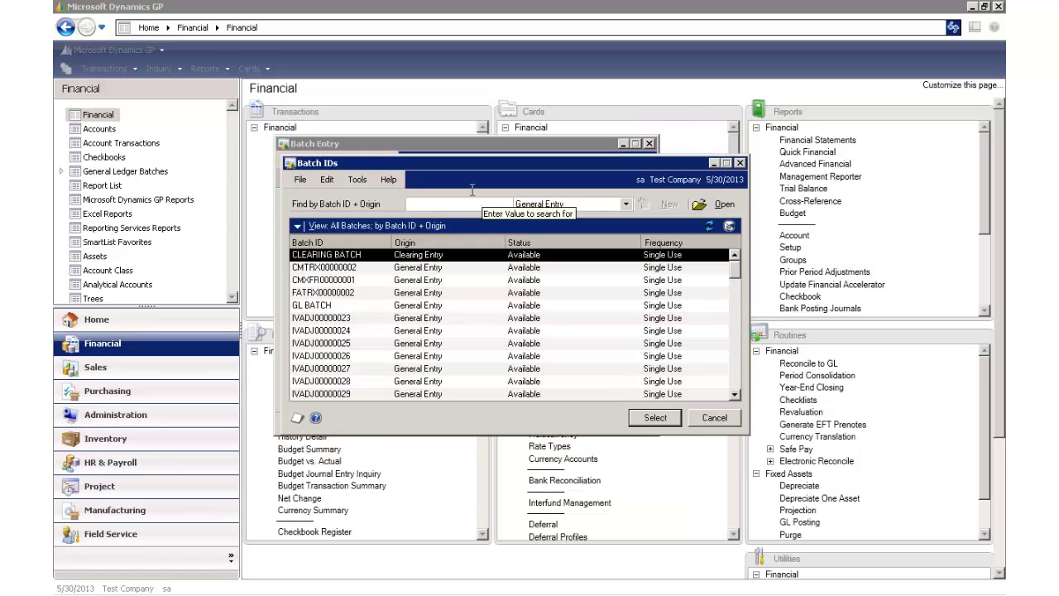
{"action": "left_click", "coordinate": [368, 292]}
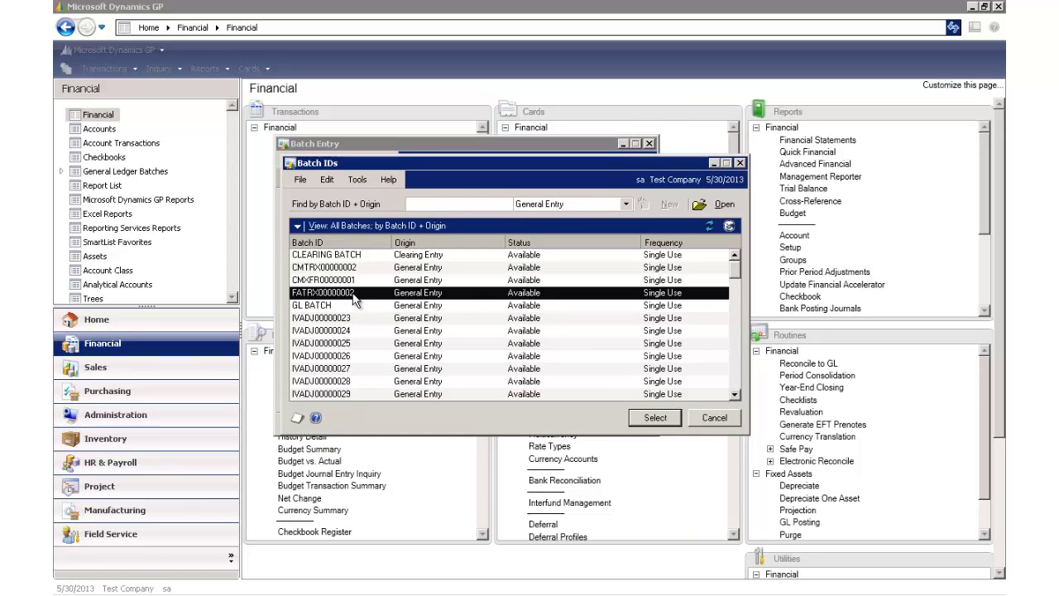
{"action": "left_click", "coordinate": [655, 418]}
Post batch FATRX00000002, confirm the report destination, and close Batch Entry
{"action": "left_click", "coordinate": [462, 182]}
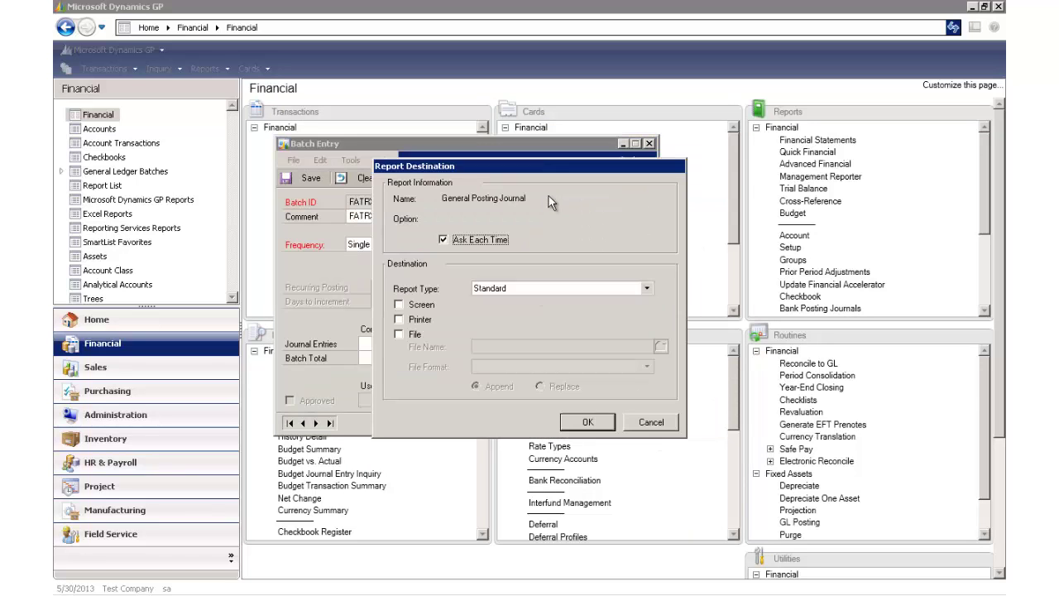
{"action": "left_click", "coordinate": [652, 422]}
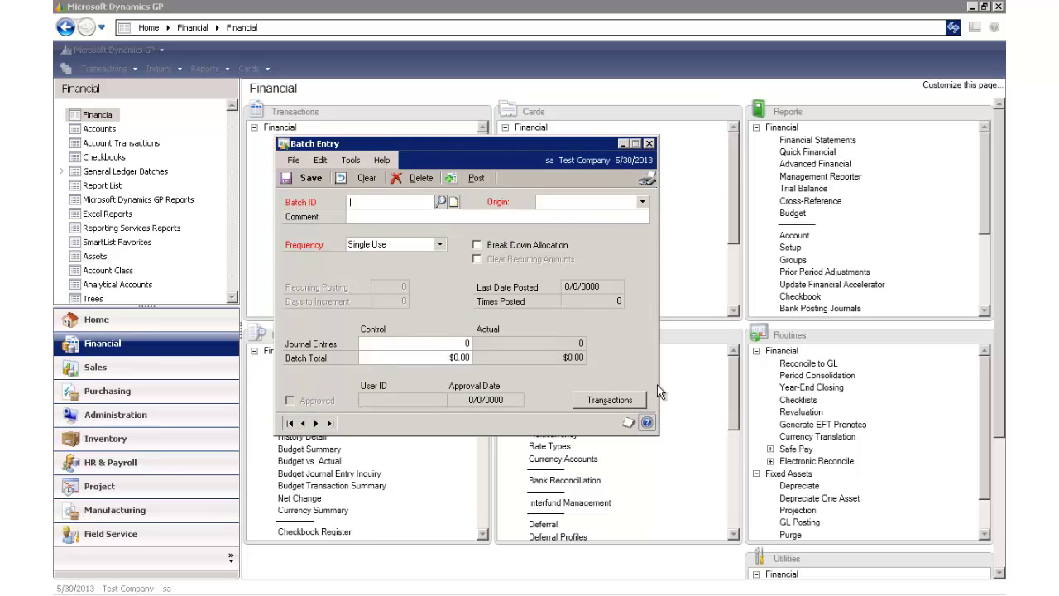
{"action": "left_click", "coordinate": [649, 144]}
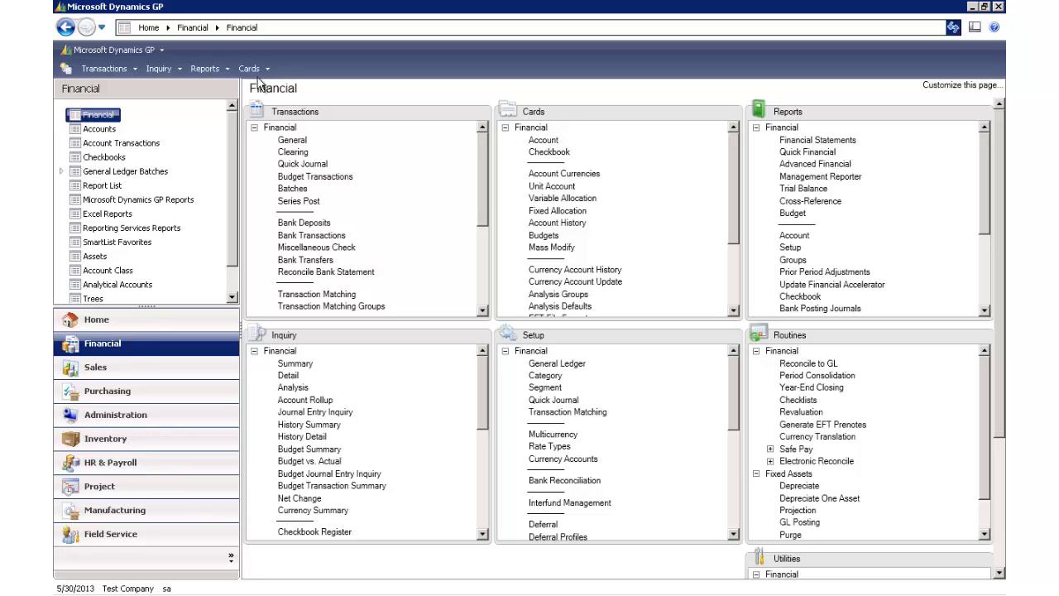
Reopen Batch Recovery from Tools > Routines to confirm FATRX00000002 is no longer listed
{"action": "left_click", "coordinate": [140, 48]}
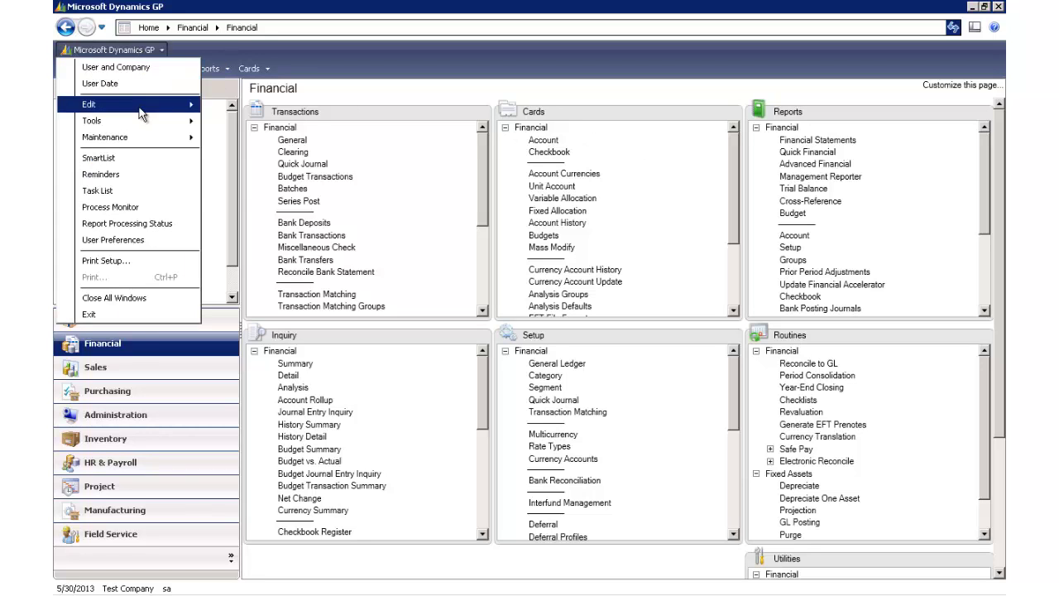
{"action": "mouse_move", "coordinate": [174, 121]}
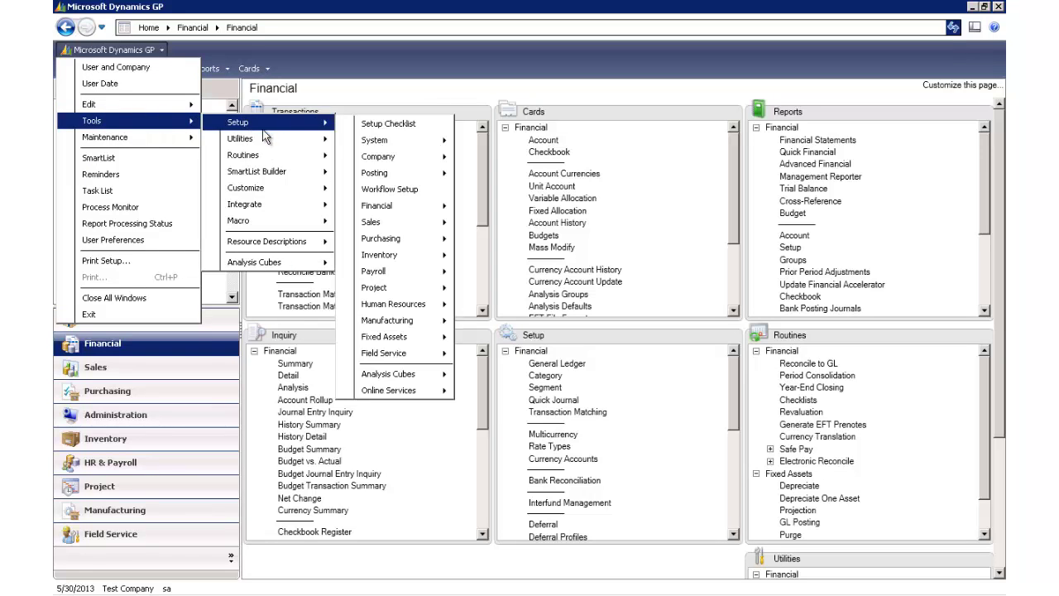
{"action": "mouse_move", "coordinate": [273, 156]}
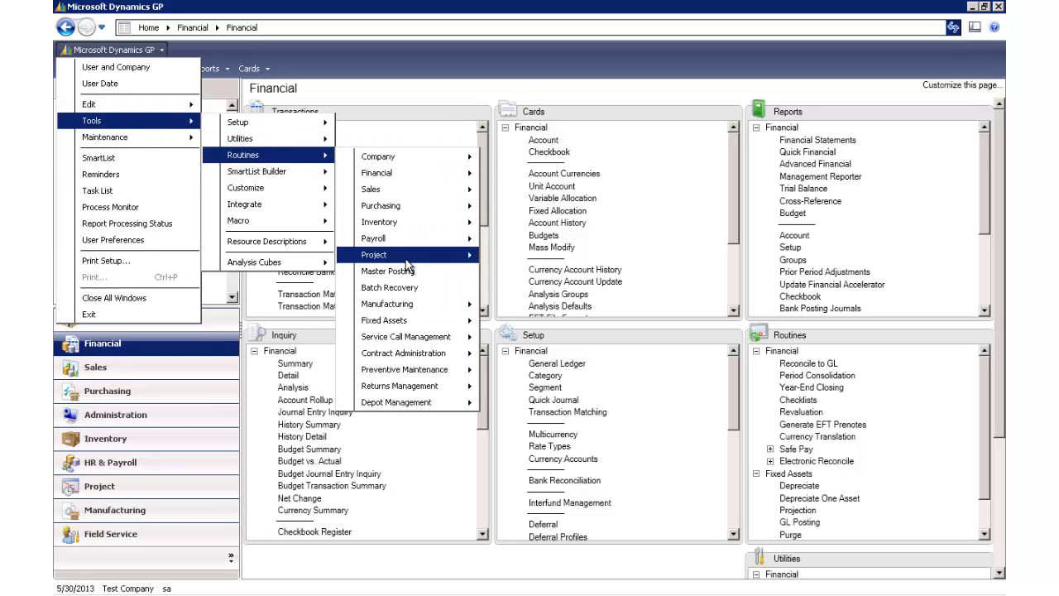
{"action": "left_click", "coordinate": [407, 287]}
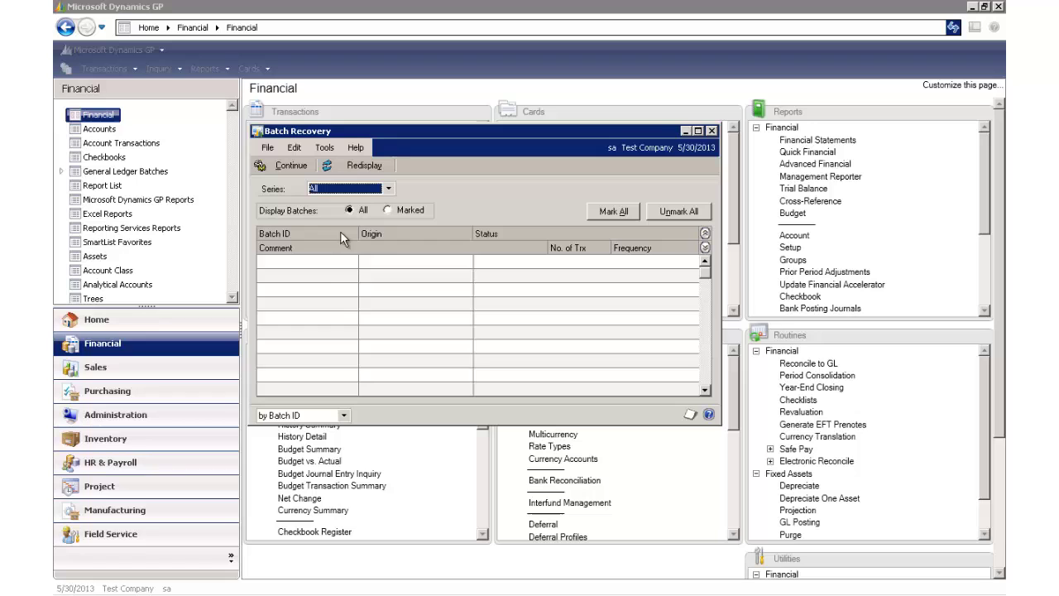